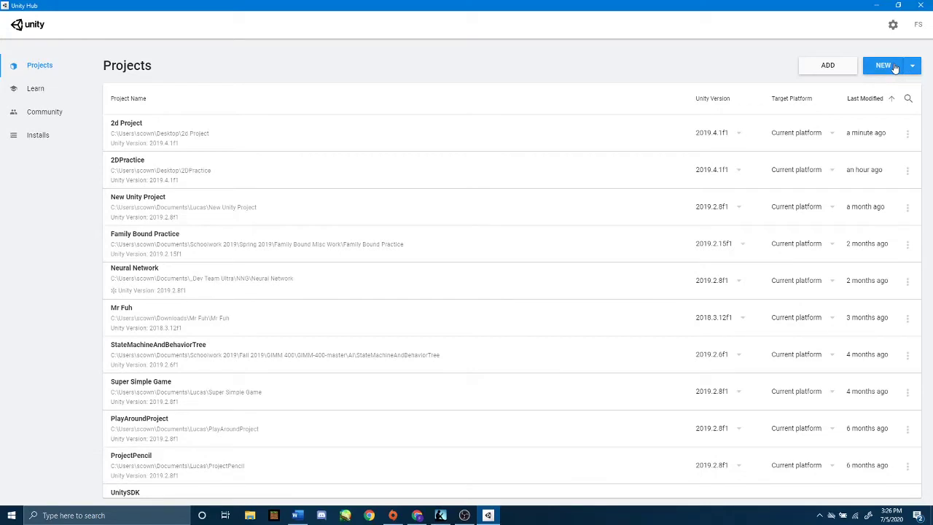
Create a new project from the 2D template named AnimationTesting2D in Unity Hub.
click(895, 67)
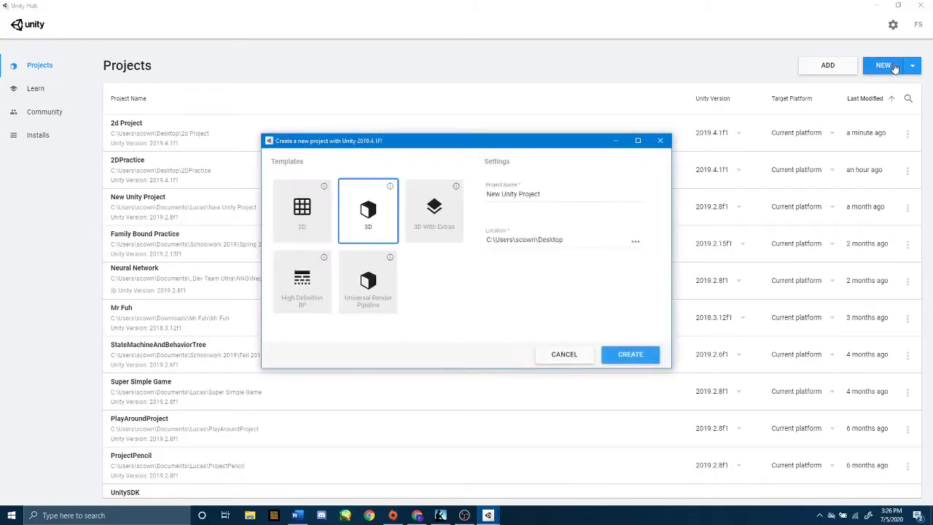
click(298, 238)
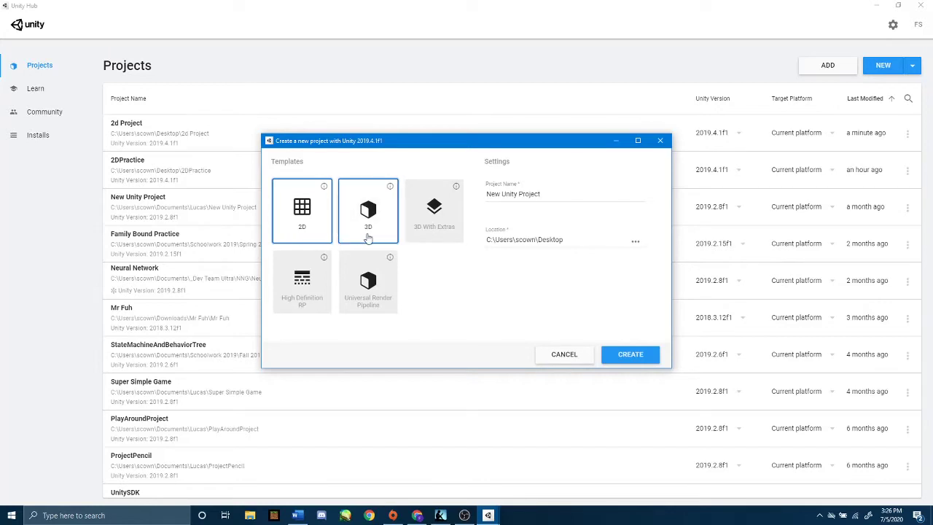
click(532, 196)
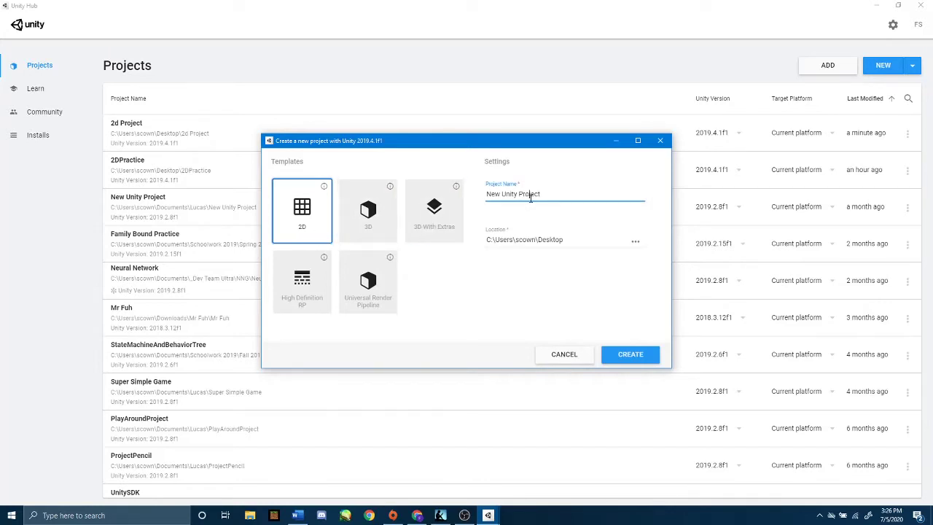
drag(531, 195, 479, 200)
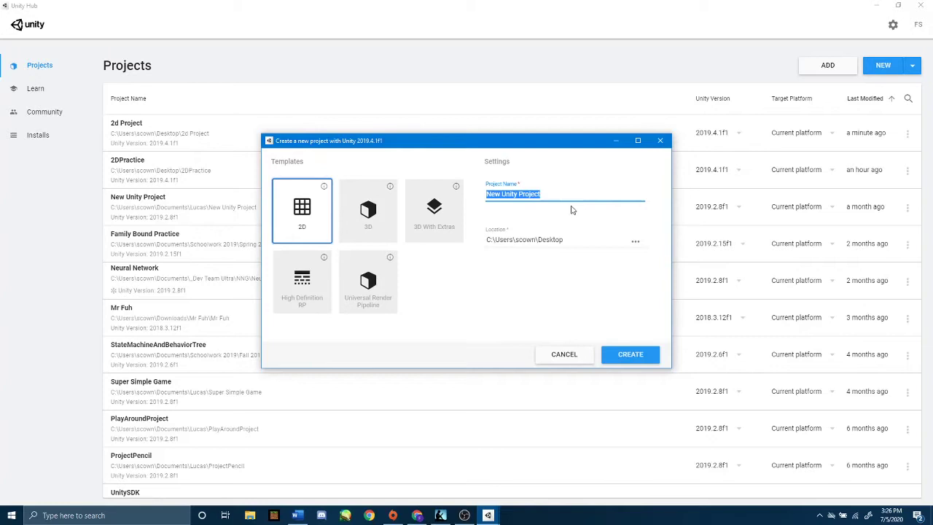
text(AnimationTesting2D)
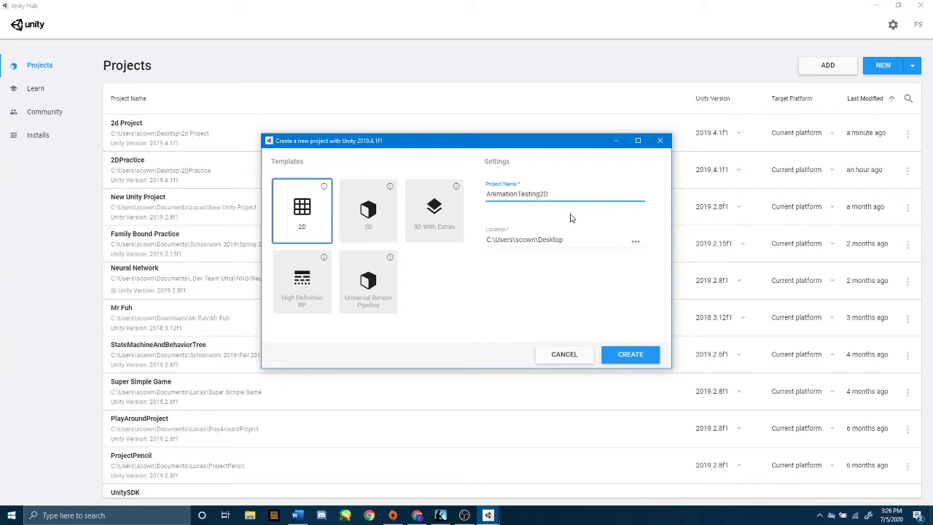
click(627, 355)
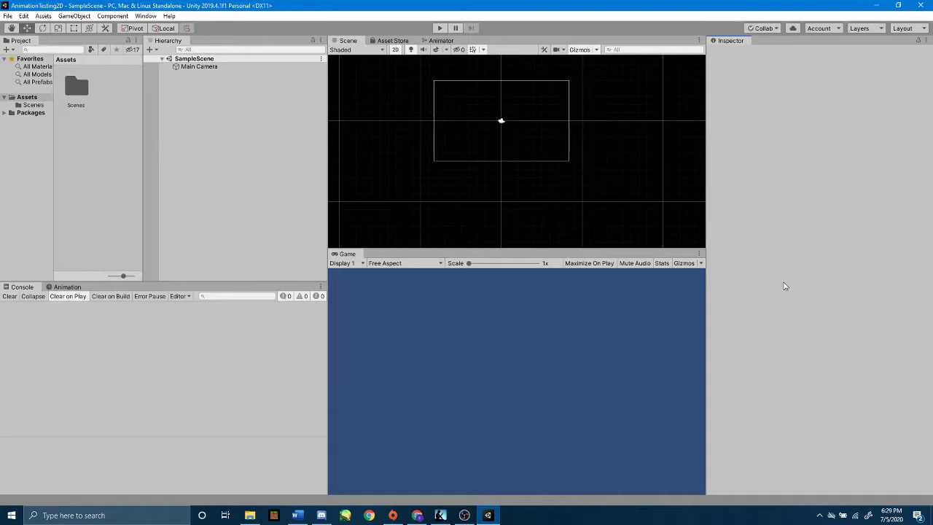
Import the FishSpriteSheet image from the Desktop with Import New Asset.
right_click(97, 151)
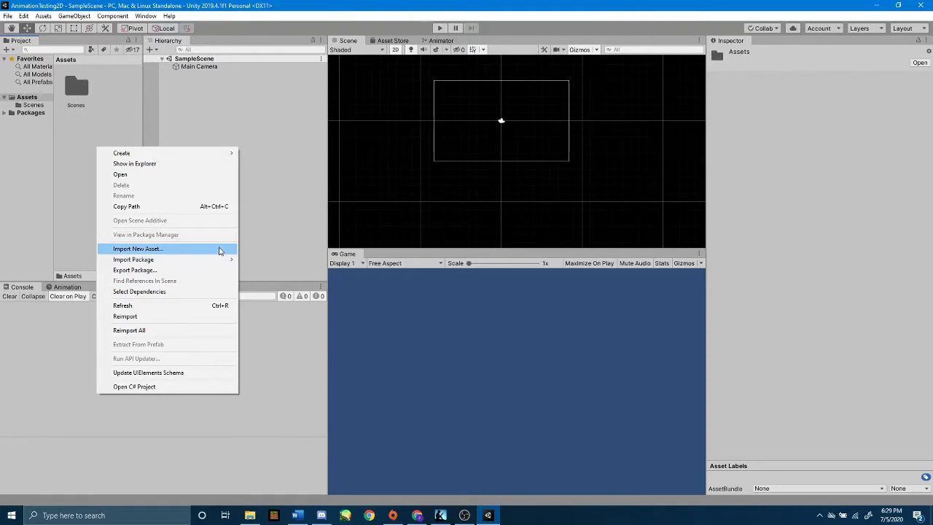
click(219, 251)
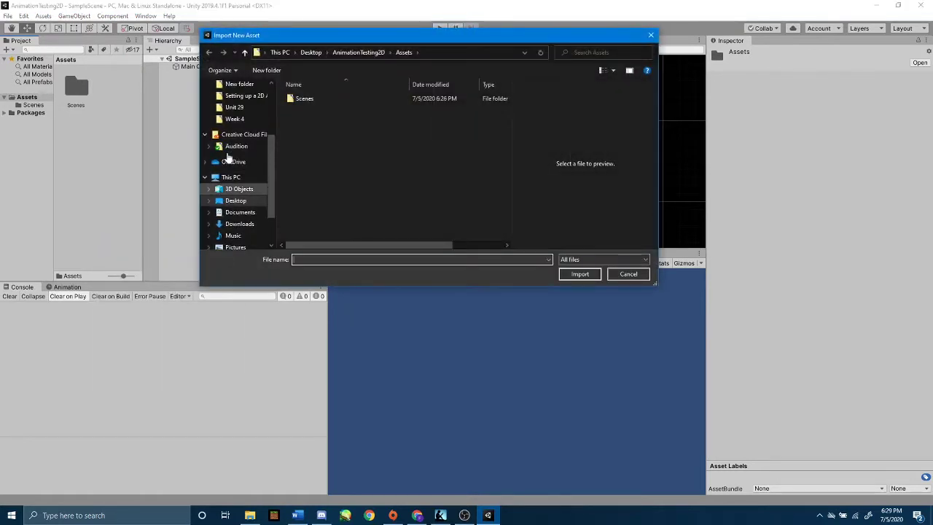
scroll(228, 157, up, 3)
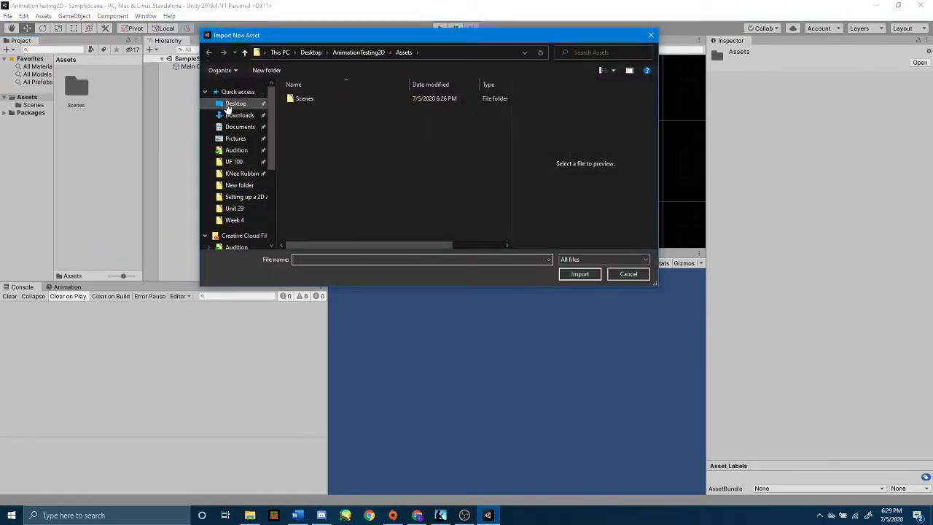
click(235, 104)
double_click(321, 211)
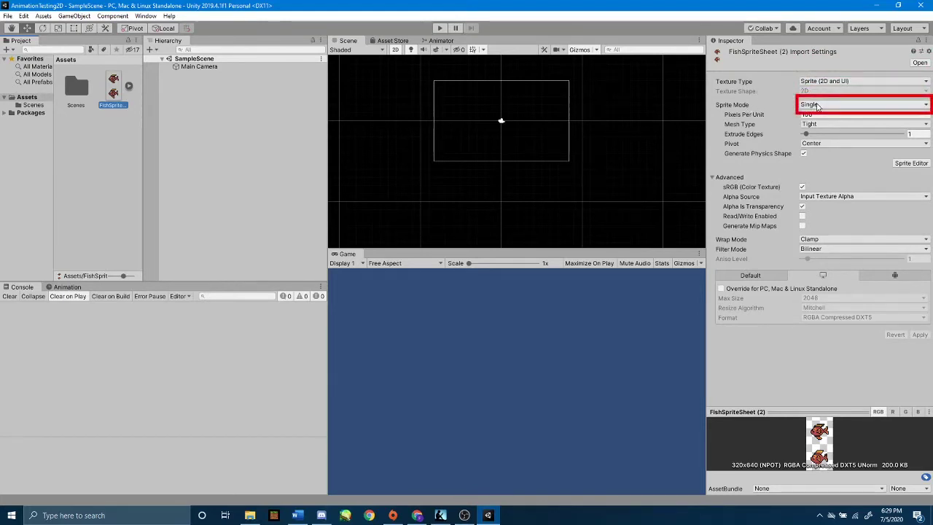
Change FishSpriteSheet's Sprite Mode from Single to Multiple and apply it.
click(818, 107)
click(821, 126)
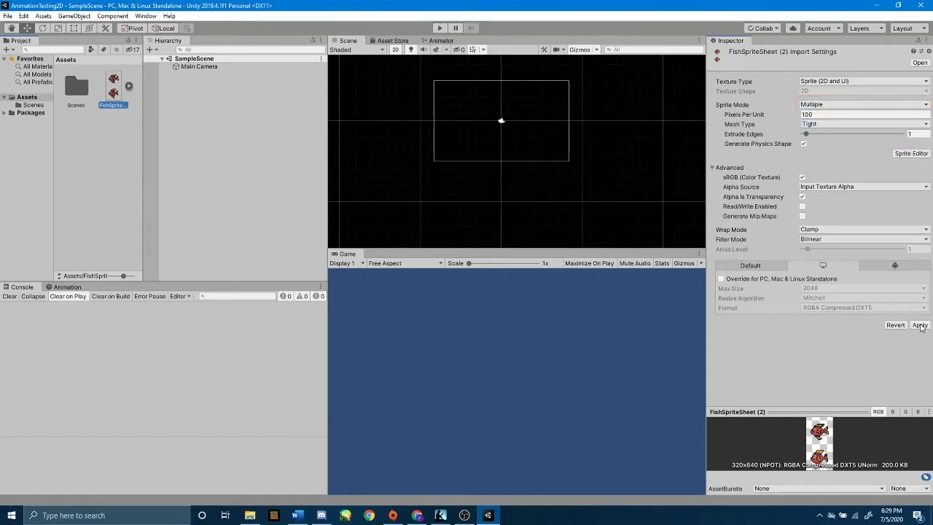
click(920, 325)
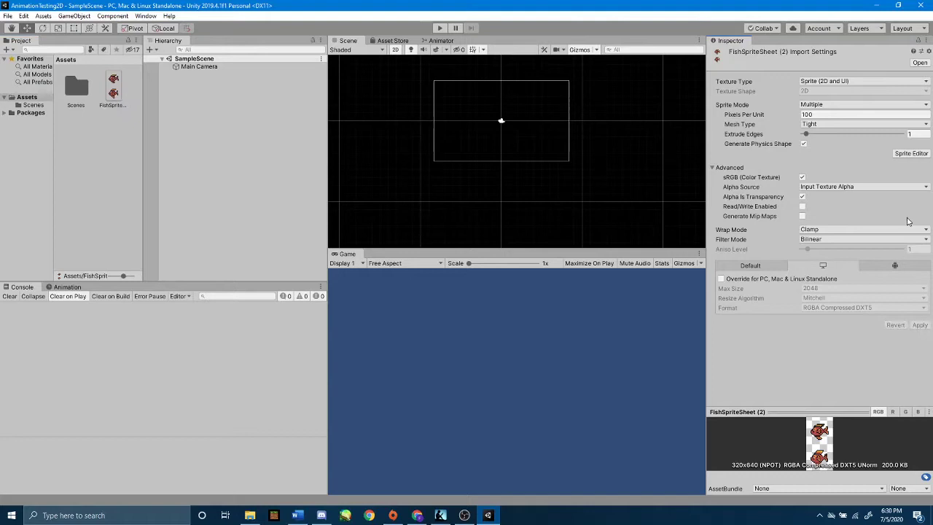
Launch the Sprite Editor for FishSpriteSheet from the Inspector.
click(909, 155)
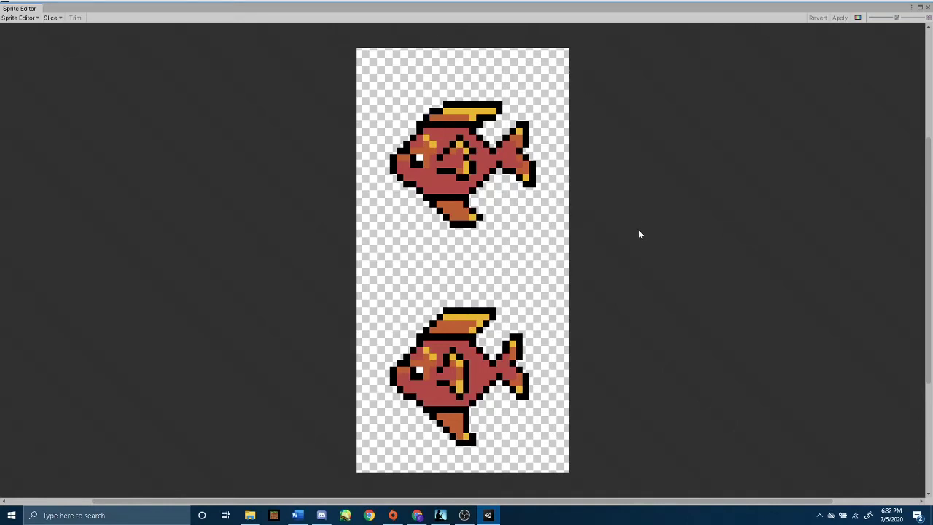
Slice the sheet with Grid By Cell Count using 1 column and 2 rows.
click(59, 17)
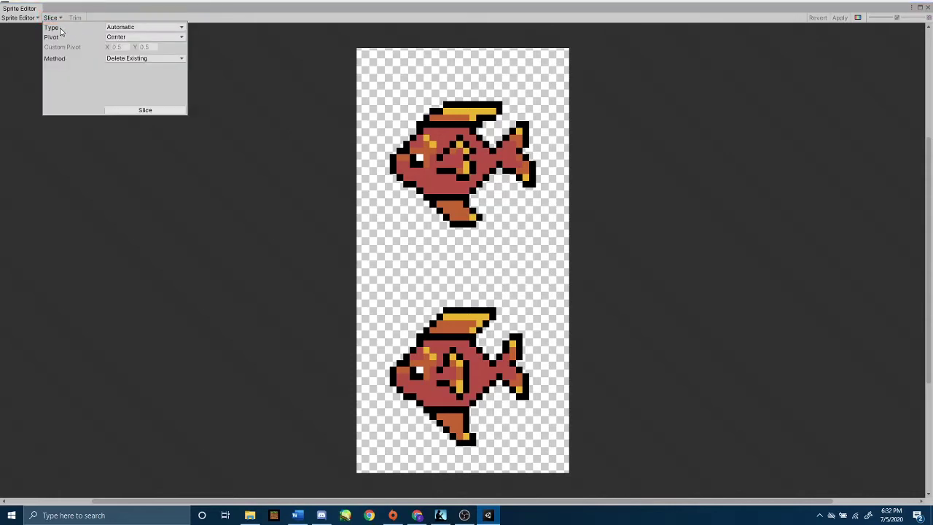
click(124, 29)
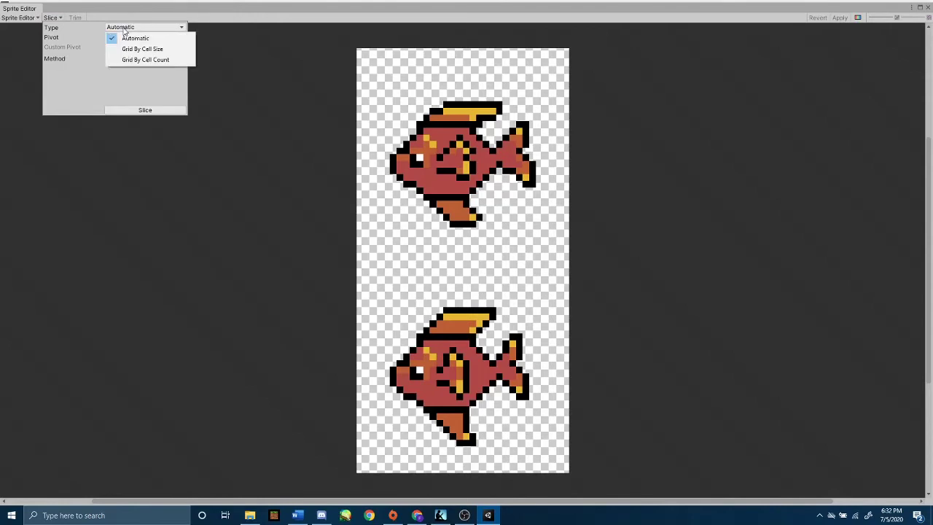
click(159, 60)
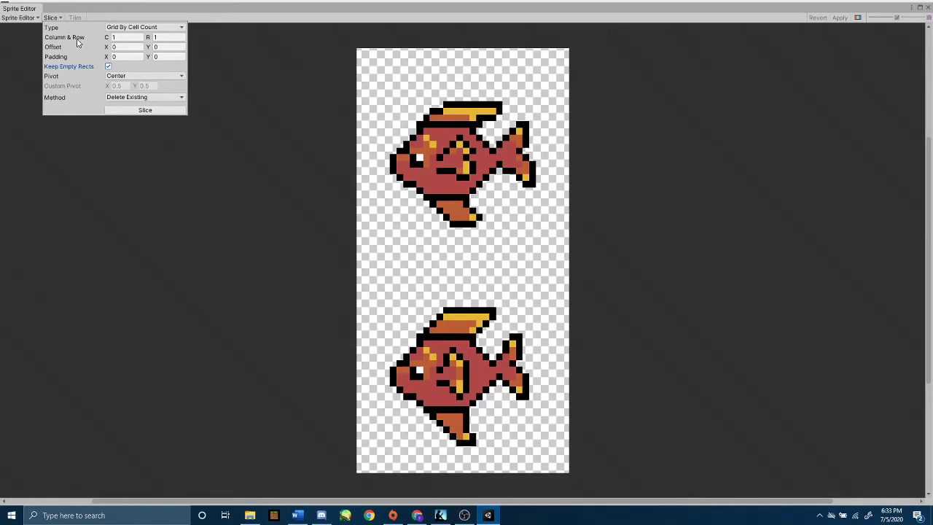
click(130, 38)
double_click(118, 38)
double_click(165, 35)
text(2)
click(151, 68)
click(151, 68)
click(149, 110)
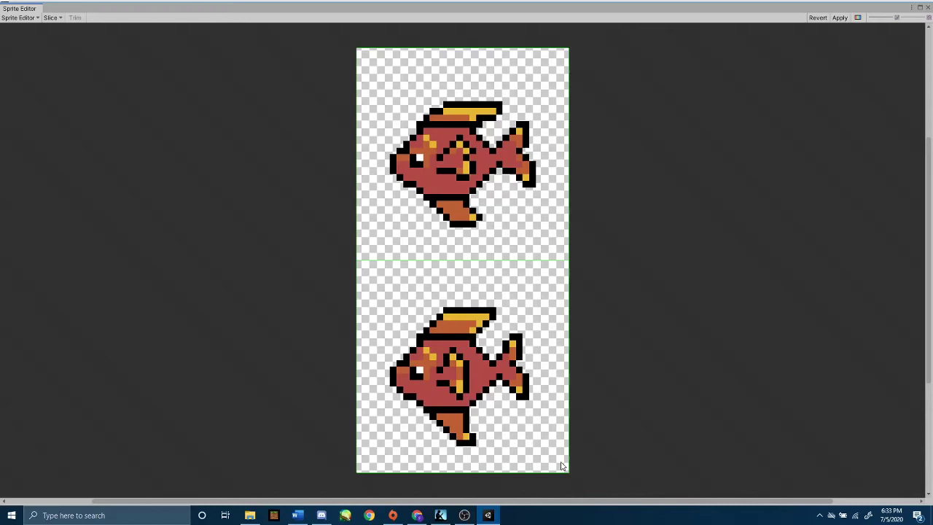
Apply the two fish slices in the Sprite Editor.
click(704, 271)
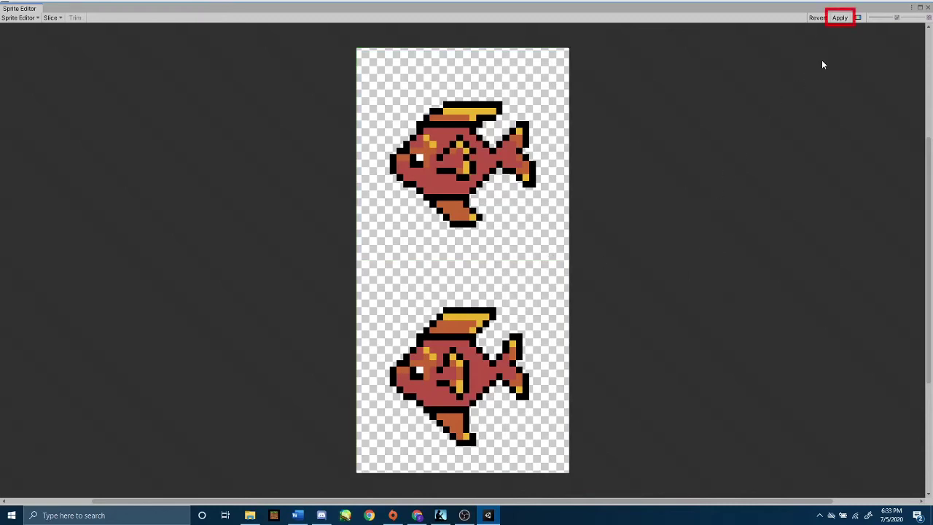
click(842, 18)
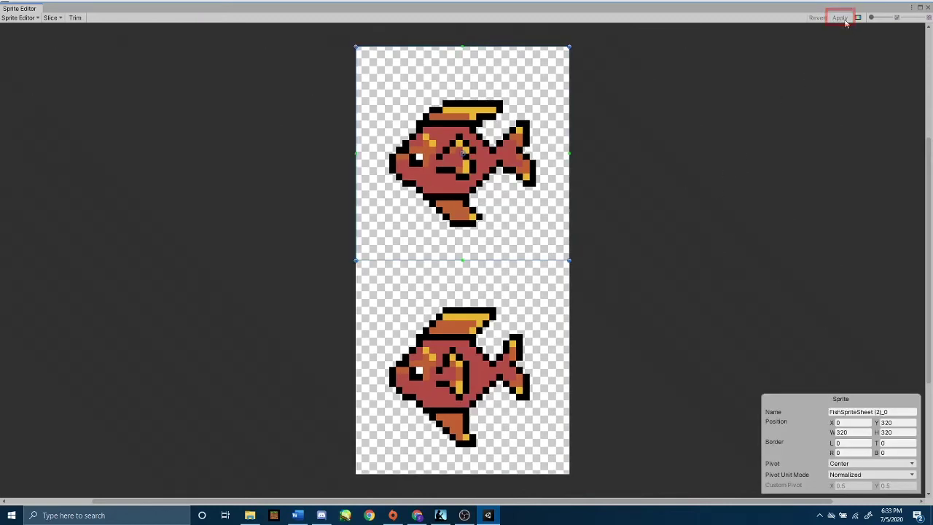
Close the Sprite Editor, expand FishSpriteSheet, and inspect sprites (2)_0 and (2)_1.
click(927, 7)
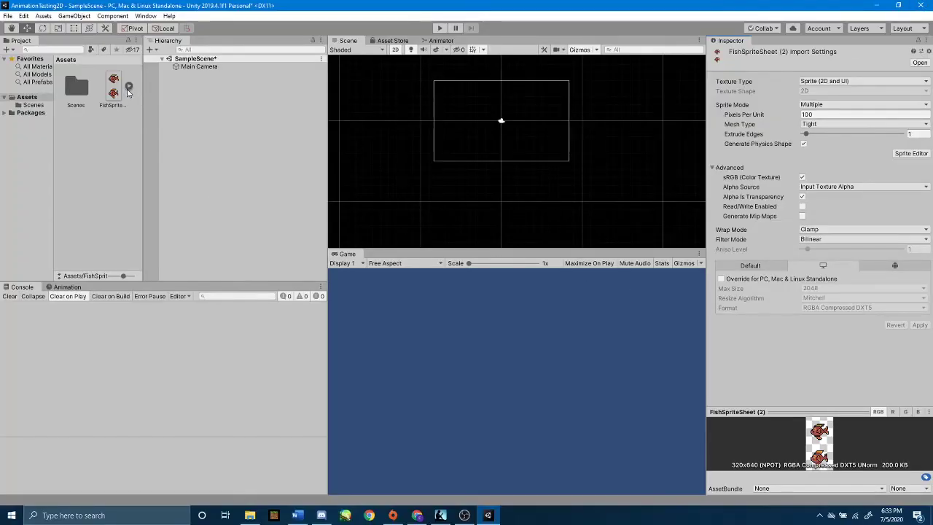
click(129, 88)
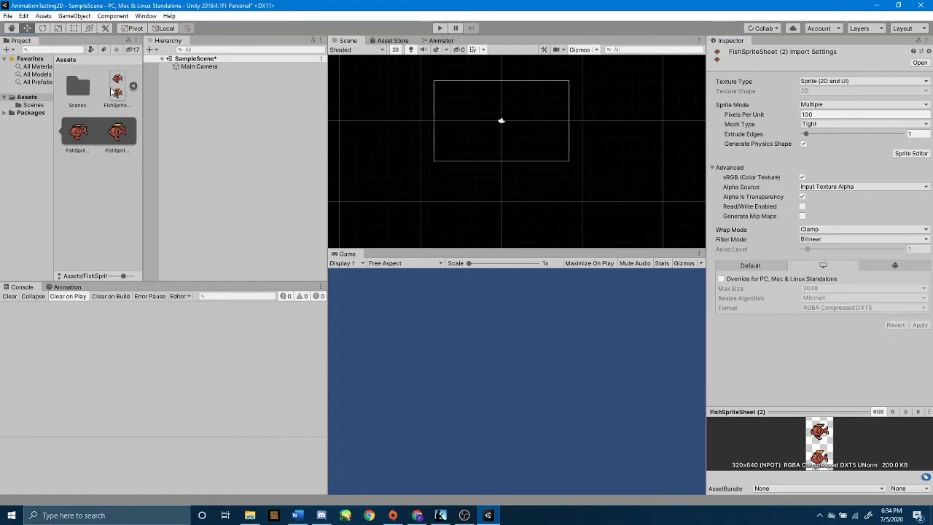
click(79, 134)
click(117, 135)
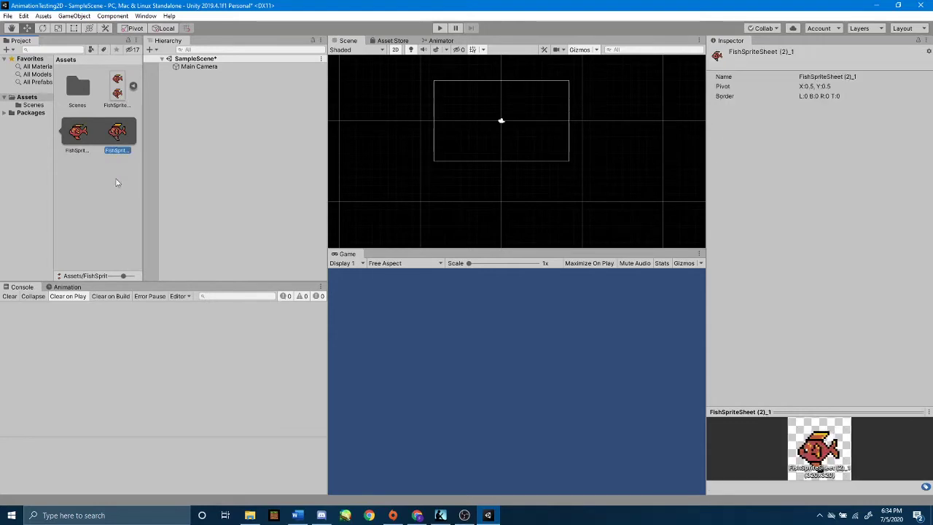
click(114, 204)
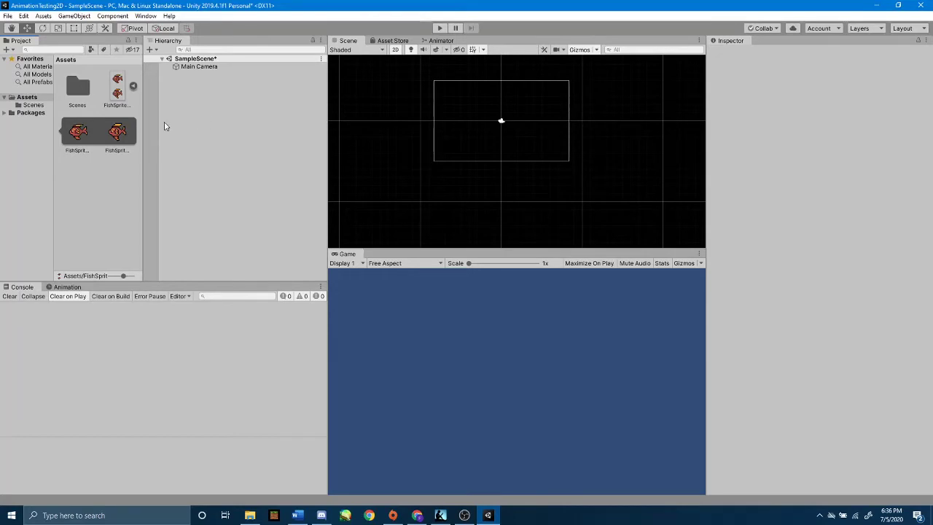
Place FishSpriteSheet (2)_0 in the Hierarchy and rename the object to Fish.
click(76, 135)
drag(76, 135, 216, 95)
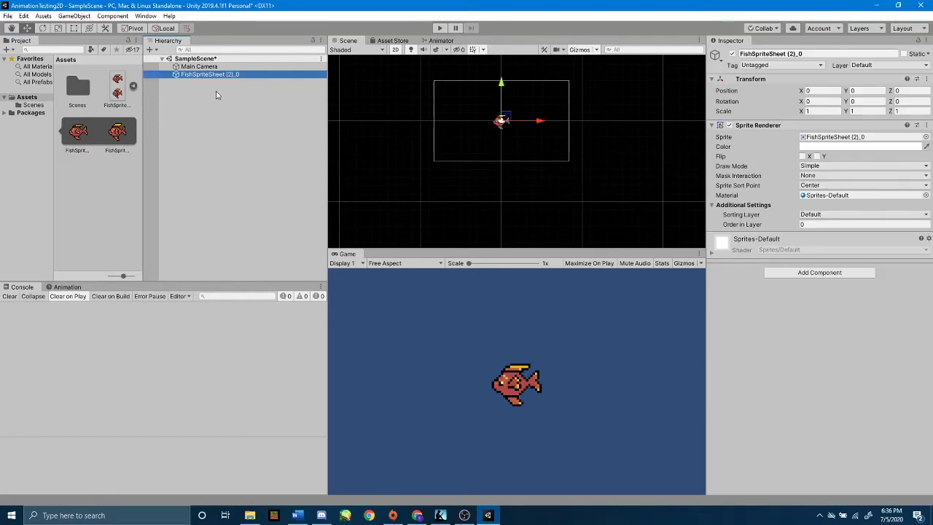
click(247, 75)
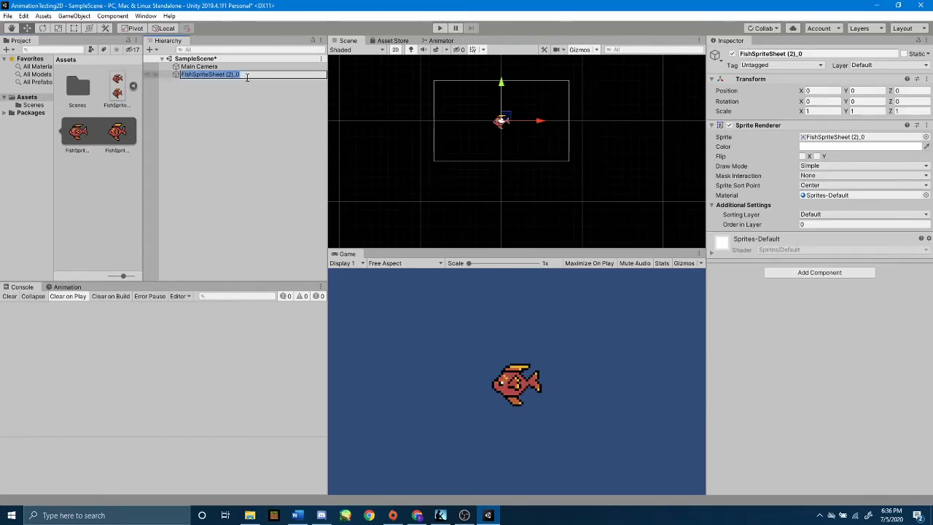
text(Fish)
key(Return)
click(240, 184)
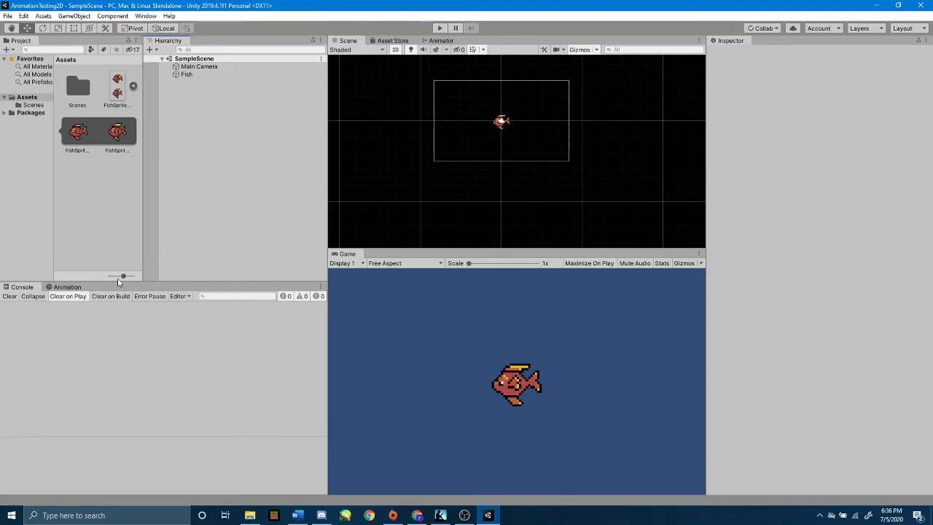
Bring up the Animation window through Window > Animation > Animation.
click(63, 288)
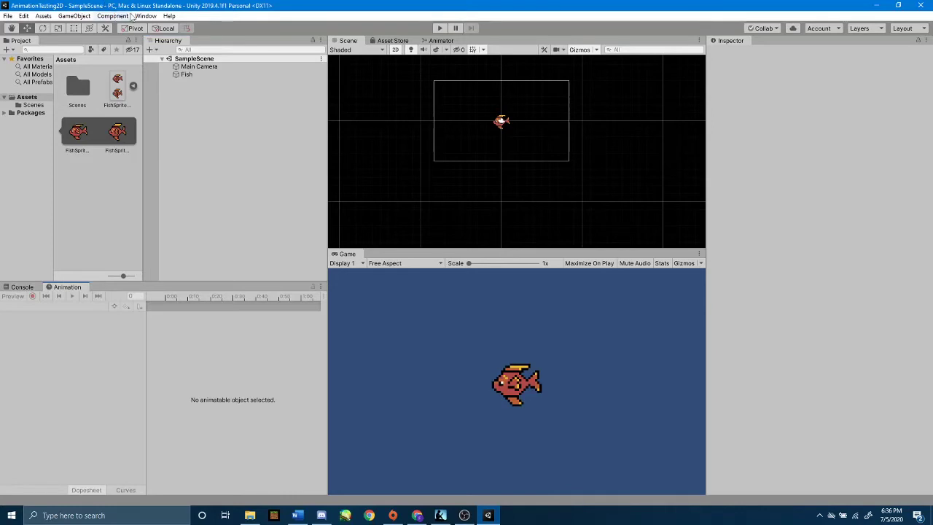
click(140, 16)
mouse_move(191, 140)
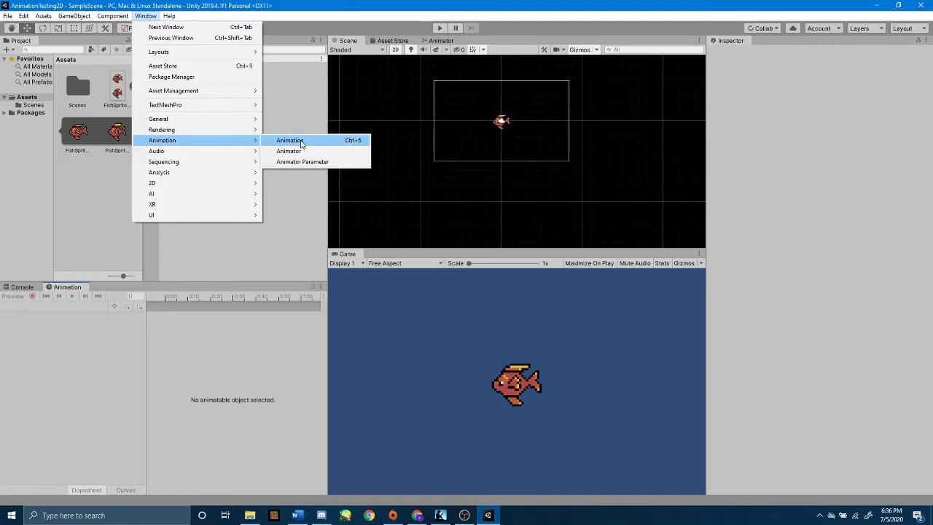
click(77, 288)
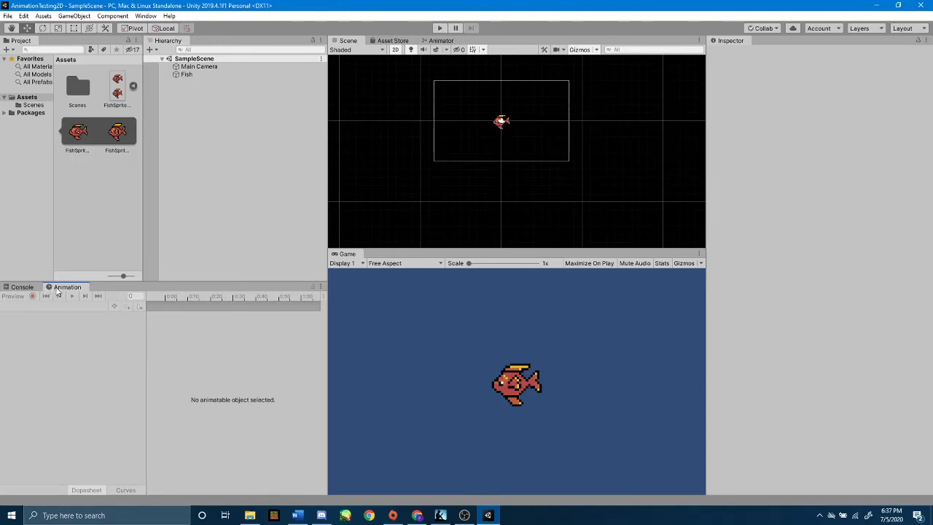
With Fish selected, create a new animation clip saved as Swim.
click(225, 75)
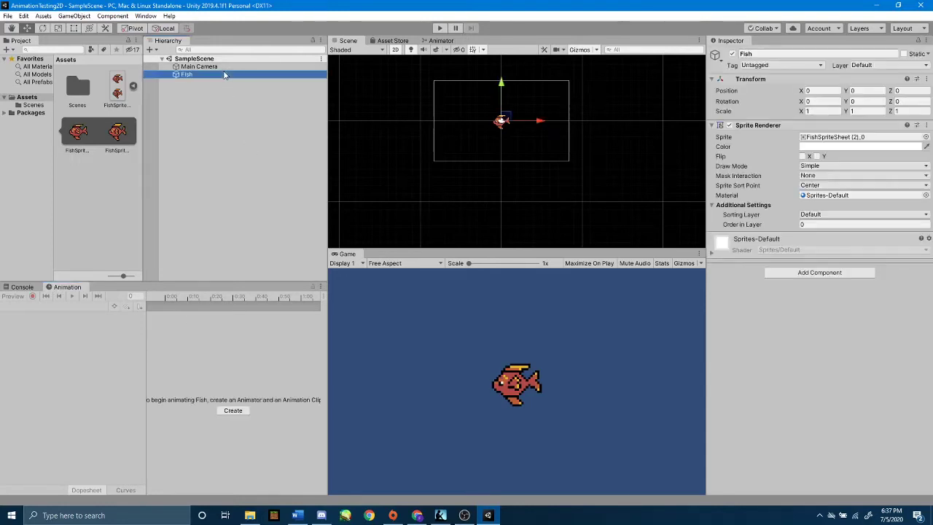
click(245, 413)
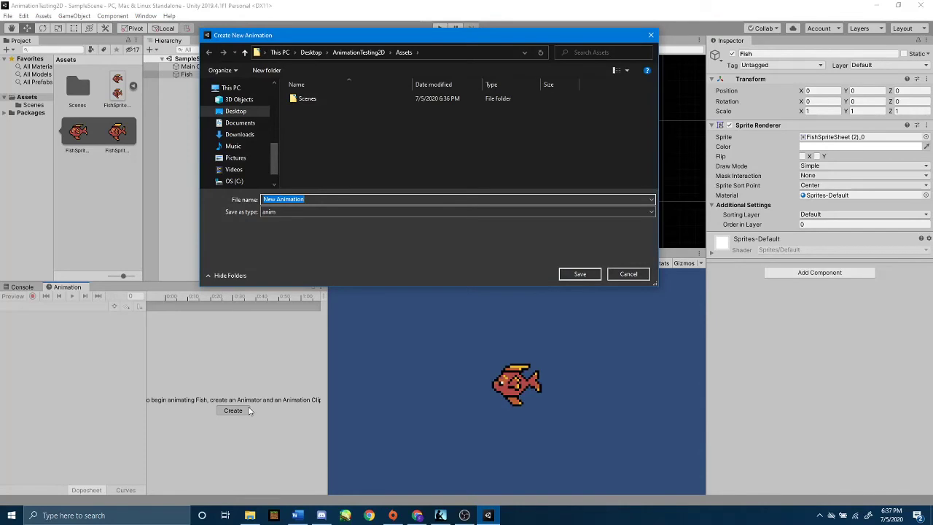
text(Swim)
key(Return)
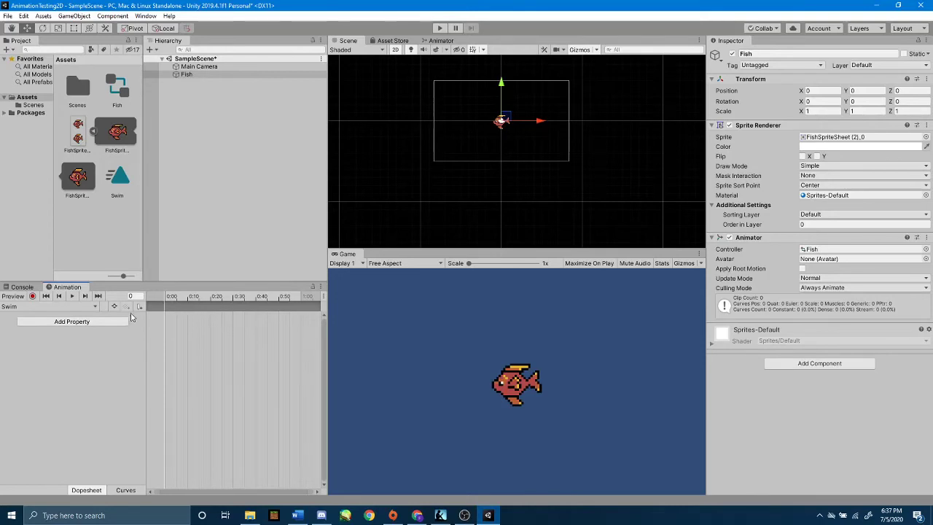
Add the Sprite Renderer's Sprite property to the Swim clip as a Fish : Sprite track.
click(115, 323)
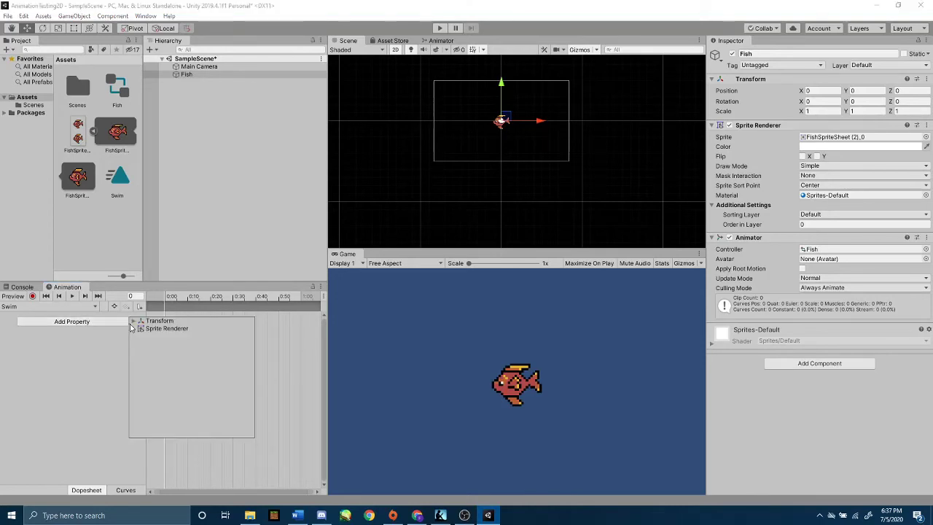
click(133, 329)
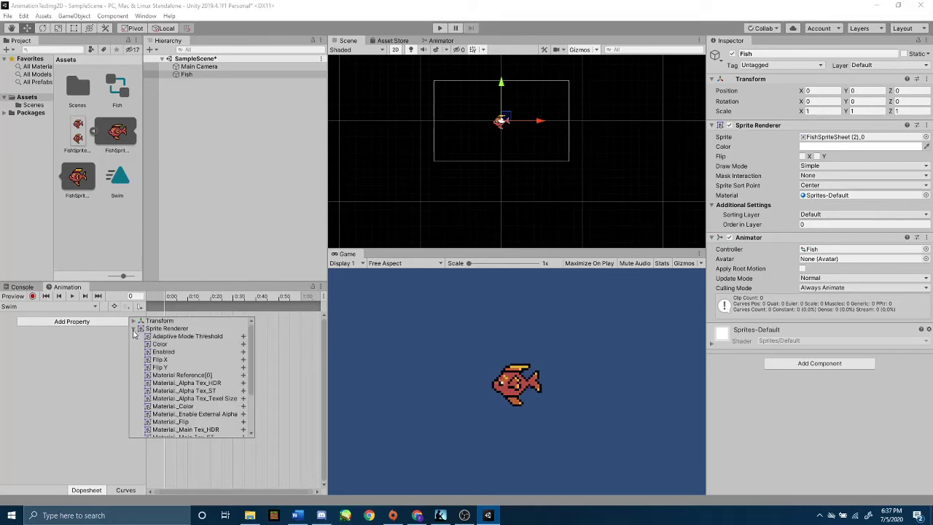
scroll(218, 398, down, 3)
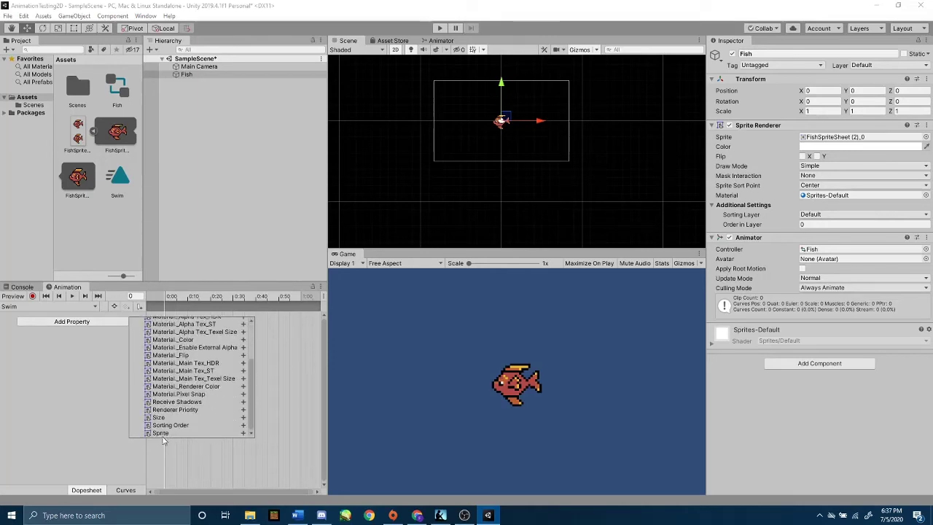
click(244, 434)
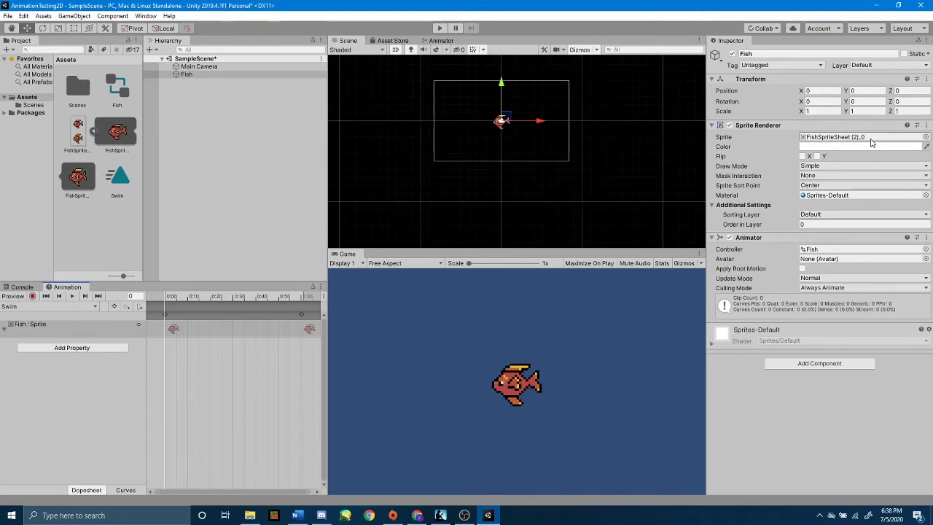
Inspect the fish sprite asset, reselect Fish, and move the Swim clip's playhead to frame 30.
click(825, 137)
double_click(824, 138)
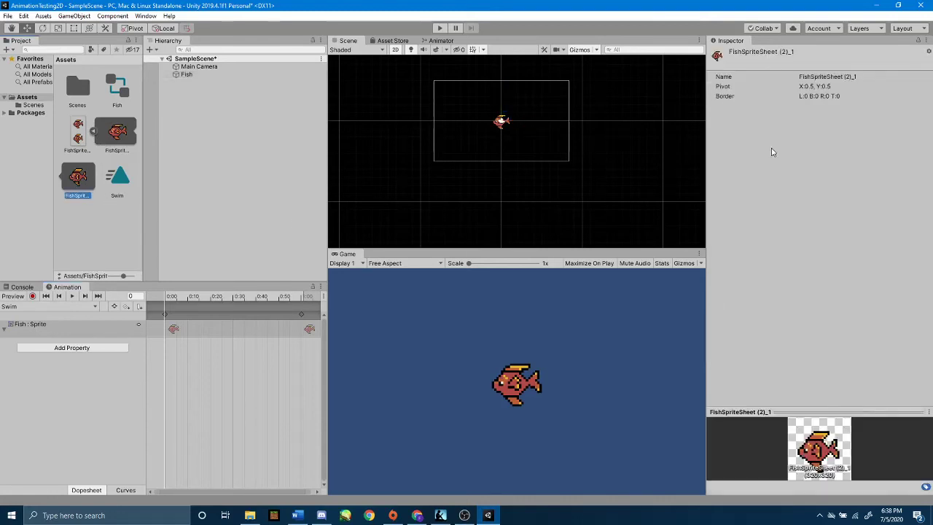
click(191, 74)
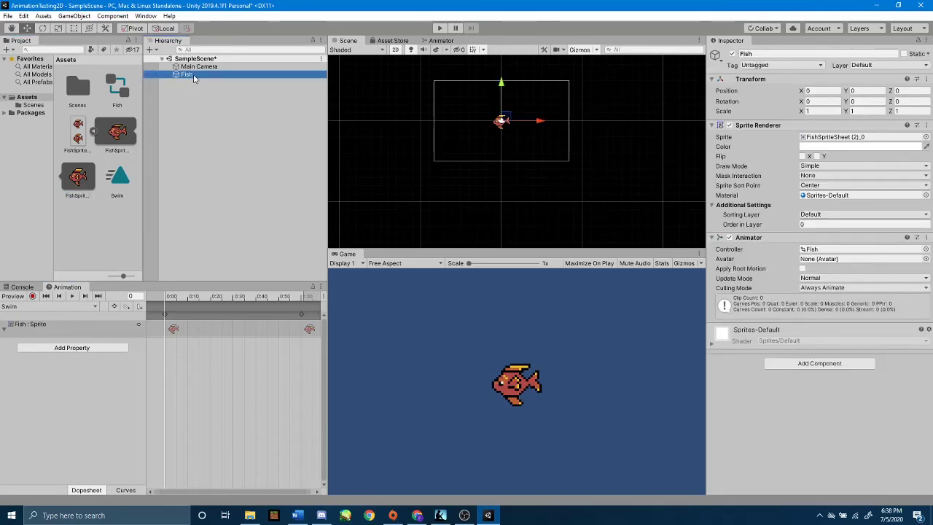
drag(172, 295, 232, 286)
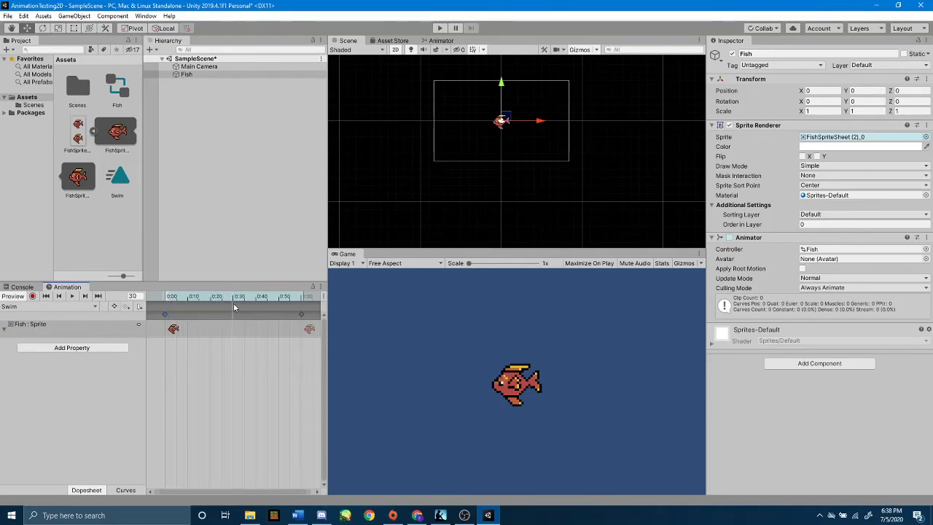
In record mode, set Fish's sprite to FishSpriteSheet (2)_1 at frame 30.
click(32, 296)
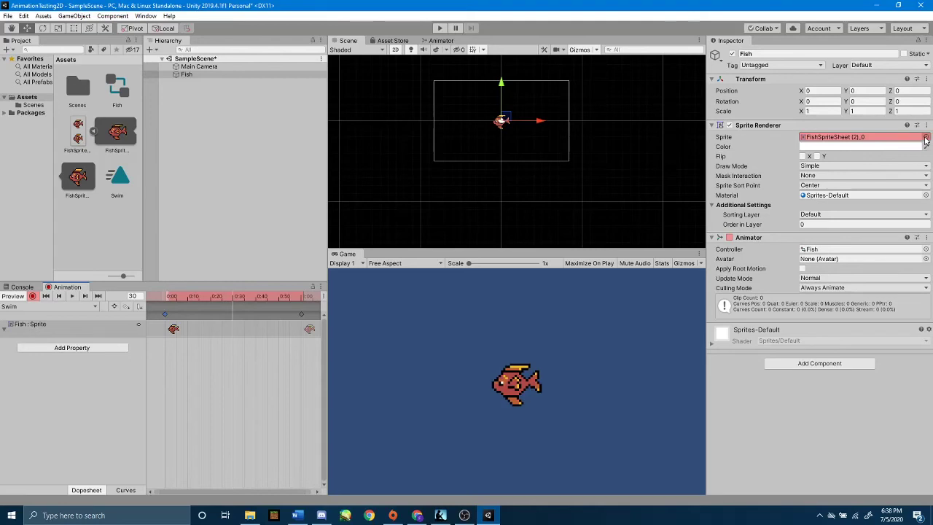
click(926, 137)
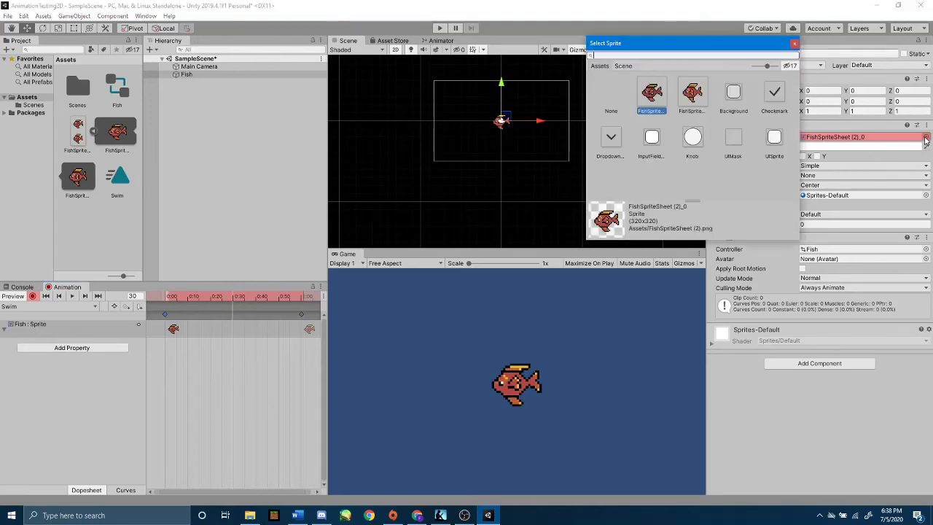
double_click(694, 103)
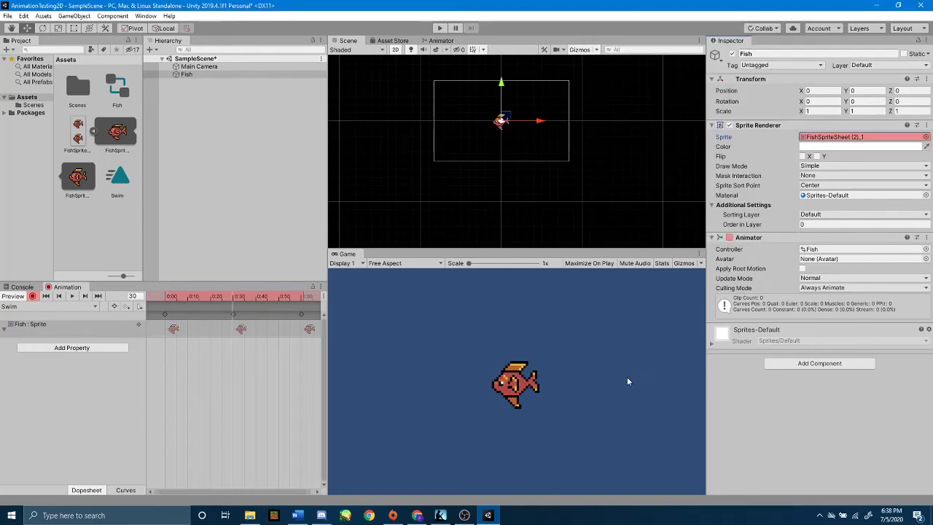
Stop recording, scrub between frames 0 and 30, and play the Swim clip preview.
click(32, 298)
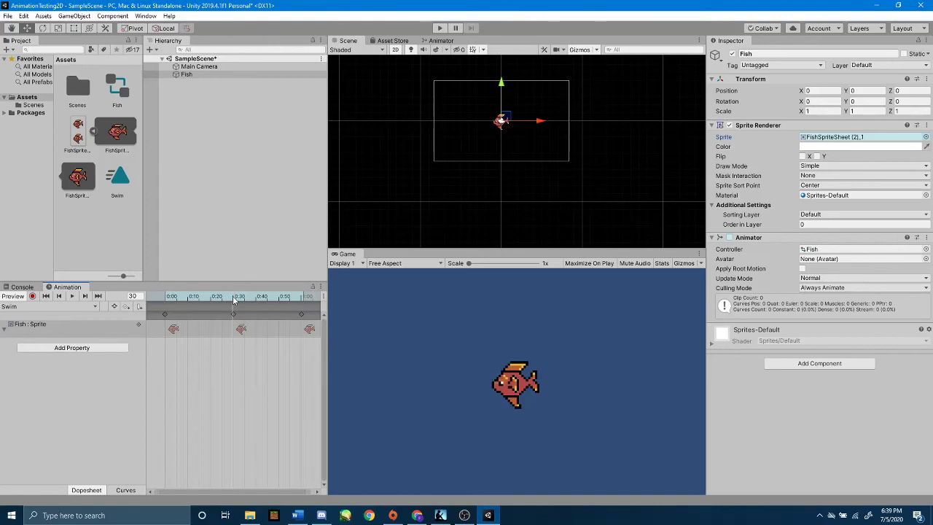
drag(234, 300, 158, 307)
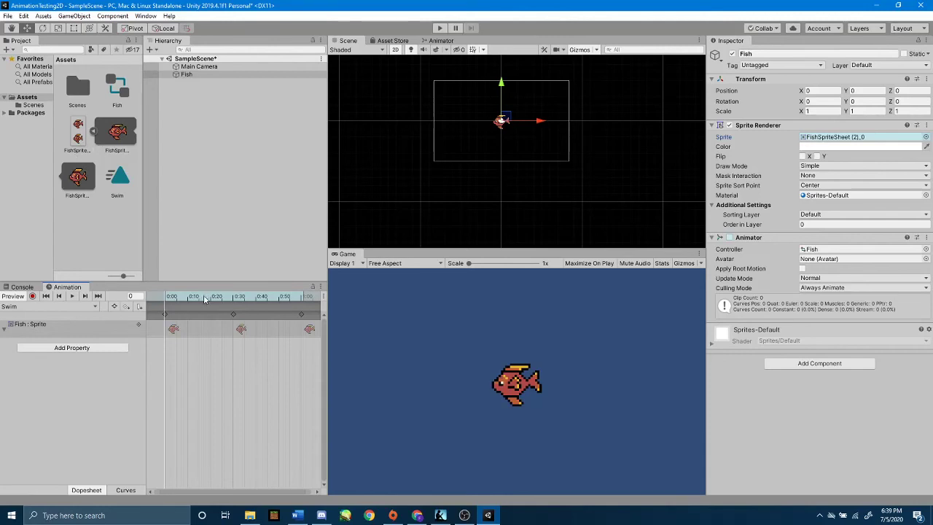
drag(166, 300, 235, 315)
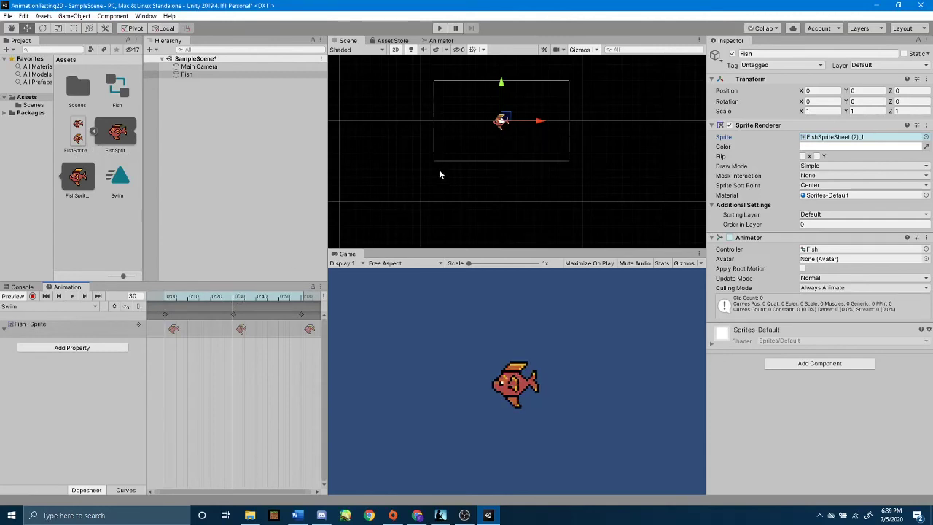
drag(240, 296, 302, 292)
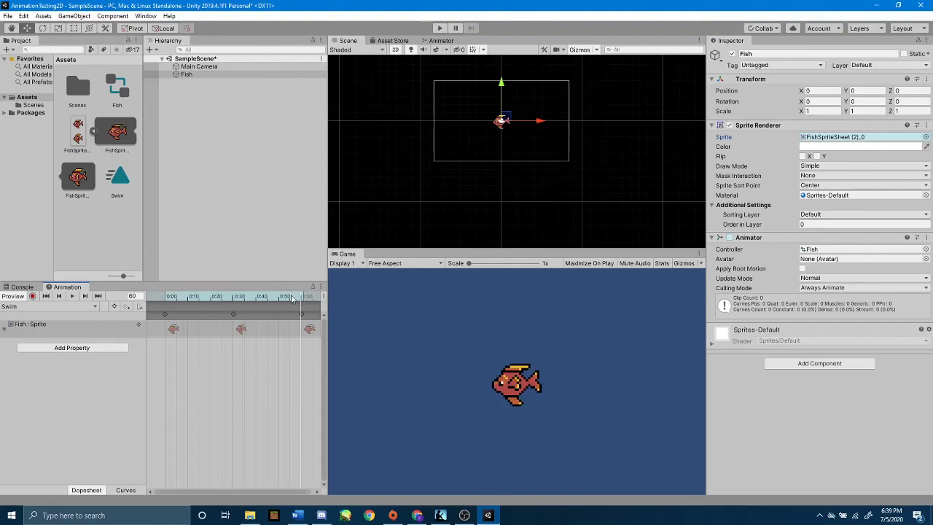
drag(291, 294, 158, 321)
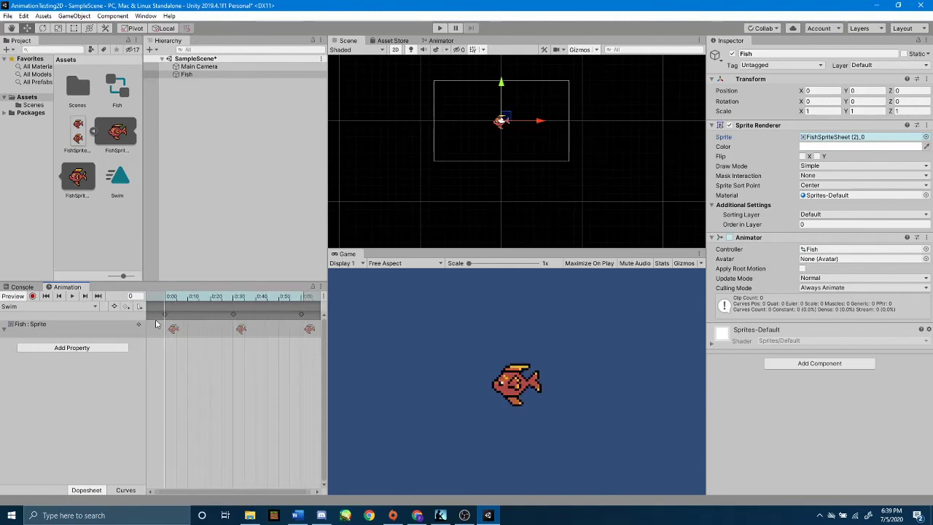
click(73, 296)
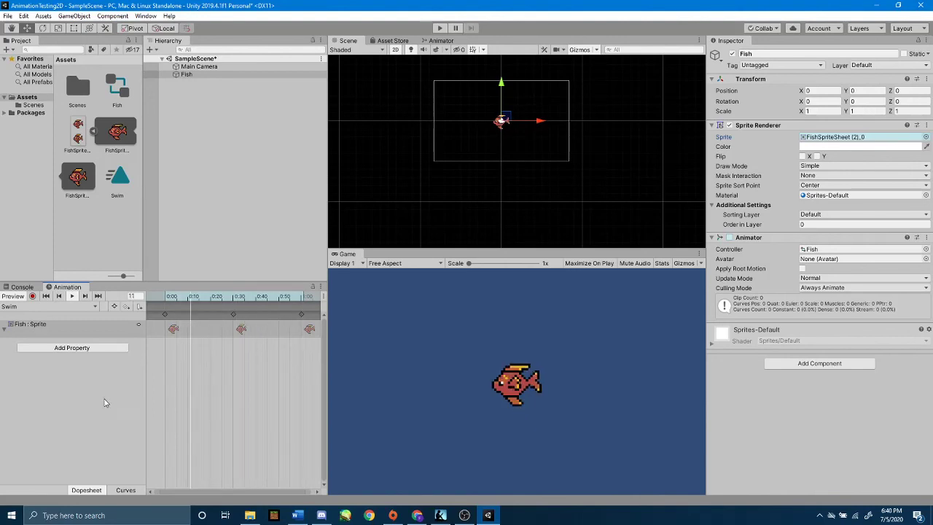
Stop the preview, save SampleScene, and check Fish's Animator graph runs Entry into Swim.
key(space)
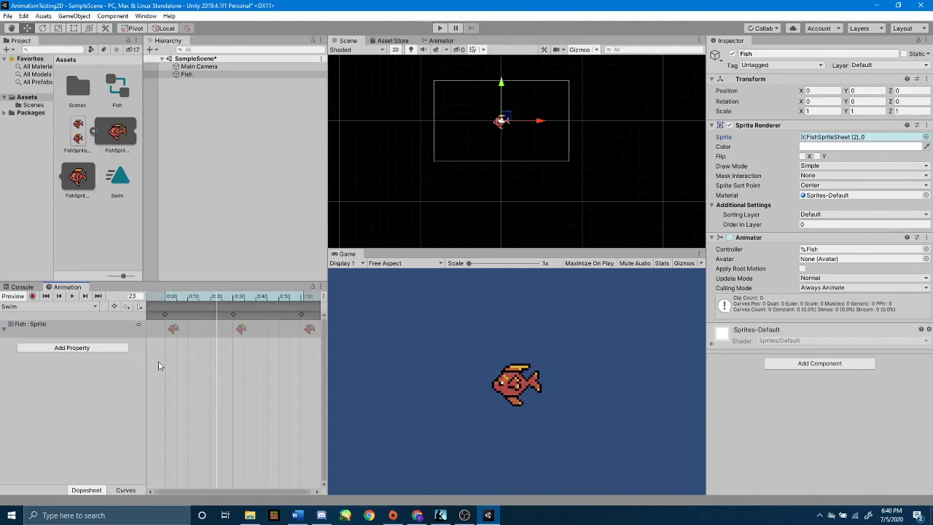
key(ctrl+s)
click(237, 76)
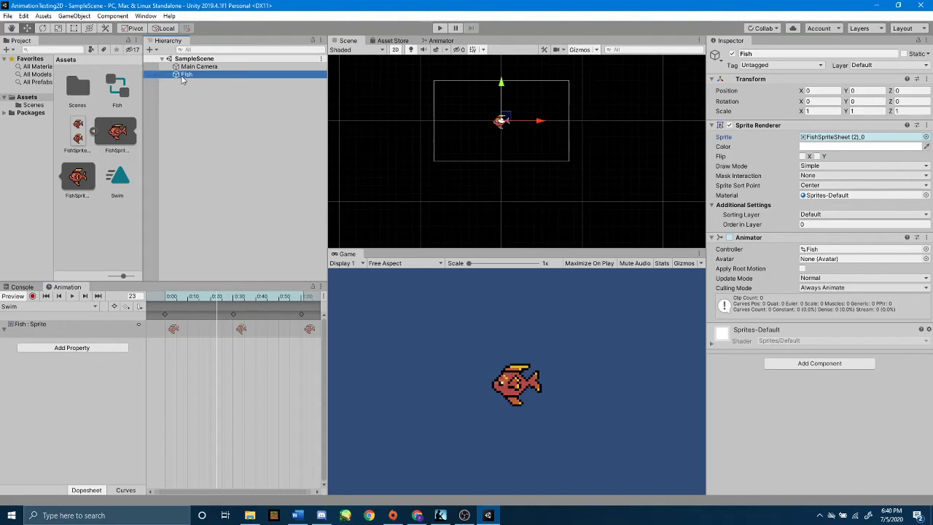
click(441, 40)
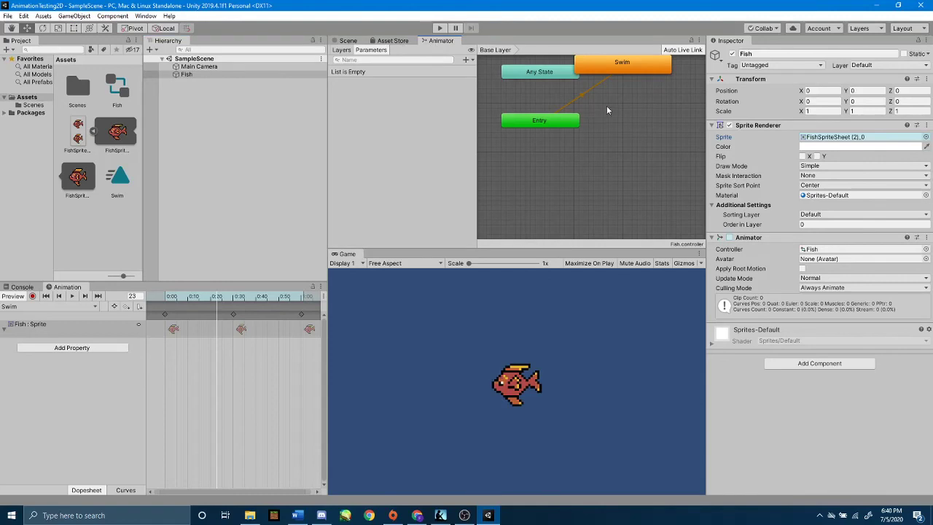
middle_drag(617, 107, 599, 156)
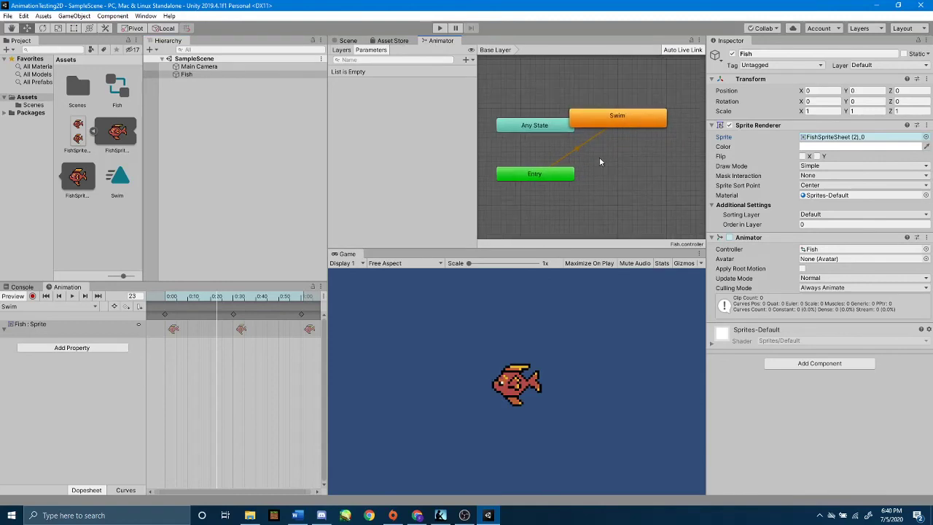
click(340, 41)
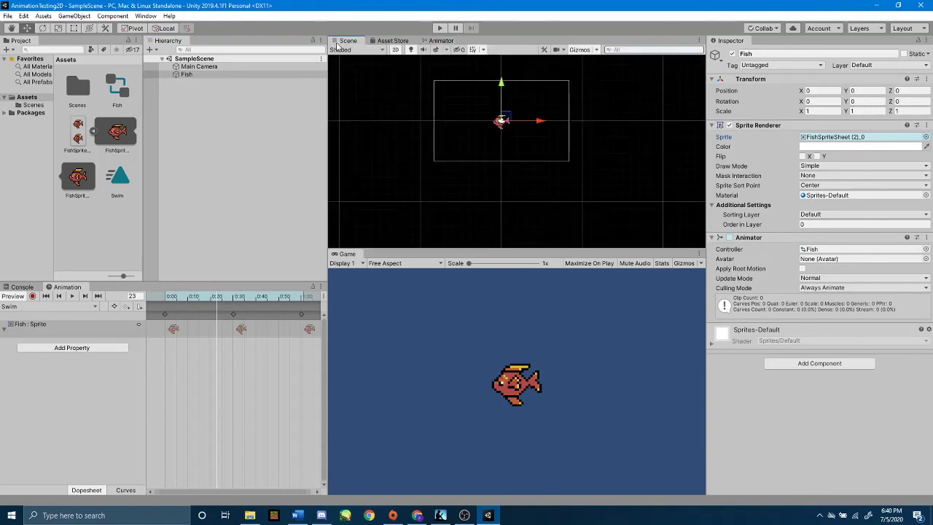
click(439, 28)
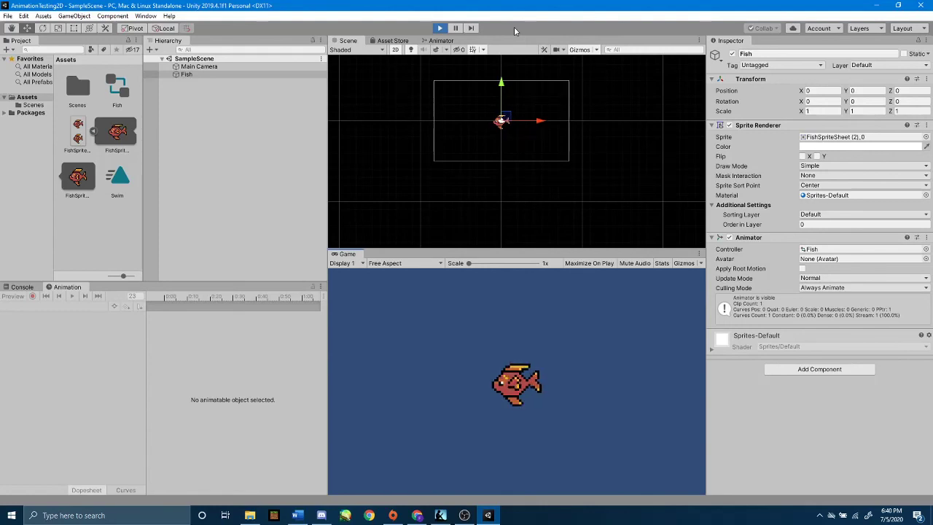
key(ctrl+p)
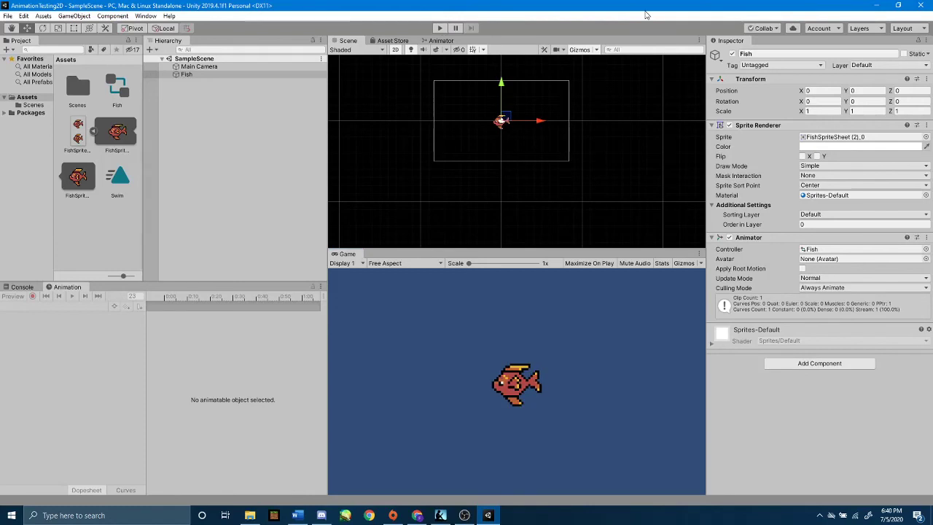